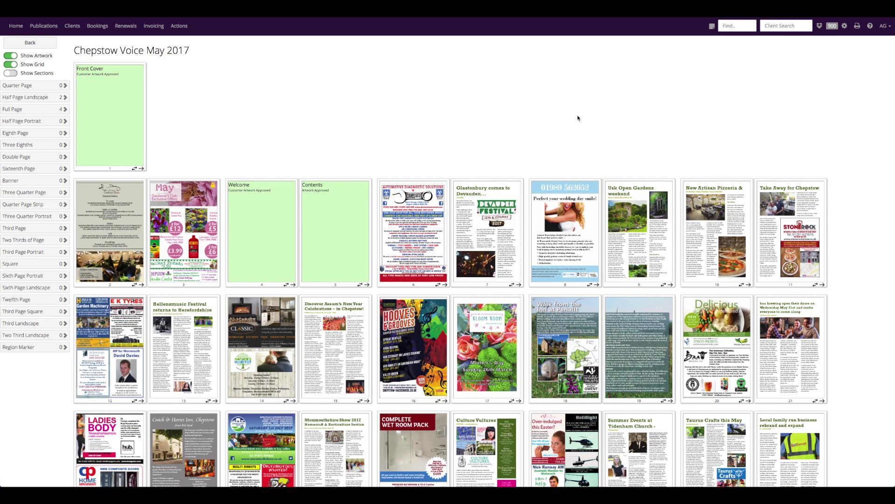
Scroll the flat plan and search it for clients using the letter 'S'.
{"action": "scroll", "coordinate": [577, 118], "scroll_direction": "down", "scroll_amount": 3}
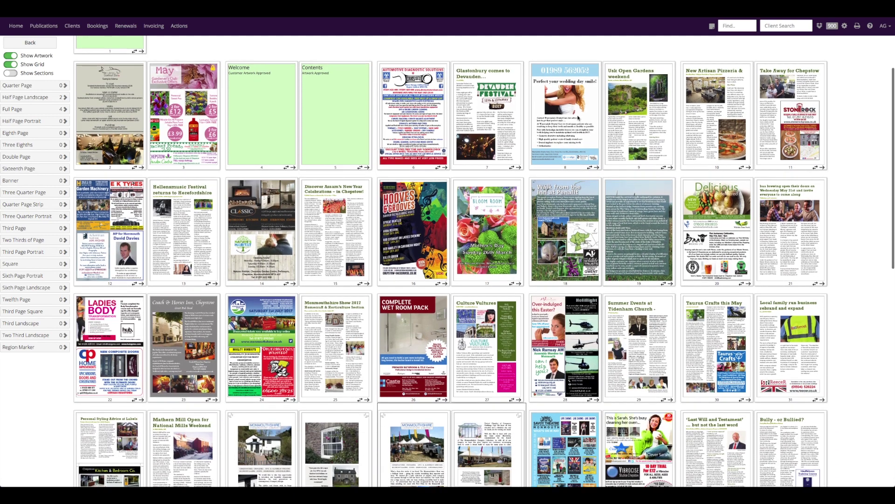
{"action": "scroll", "coordinate": [578, 115], "scroll_direction": "down", "scroll_amount": 2}
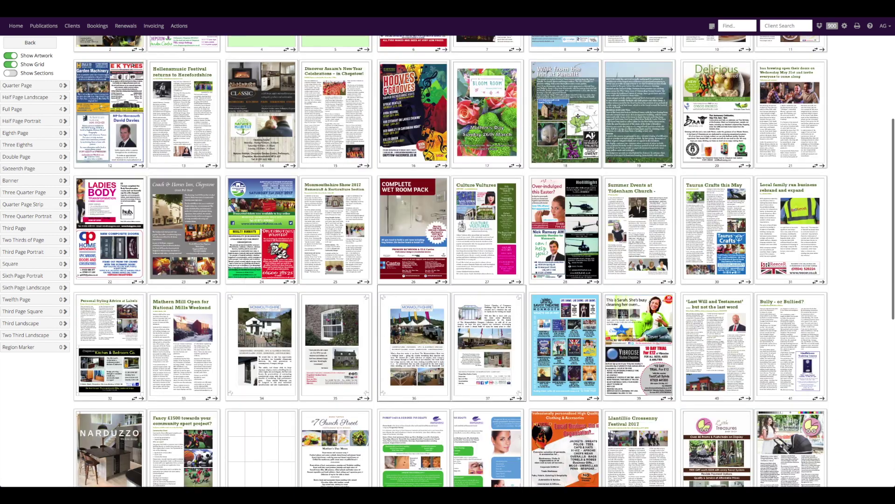
{"action": "scroll", "coordinate": [578, 116], "scroll_direction": "down", "scroll_amount": 3}
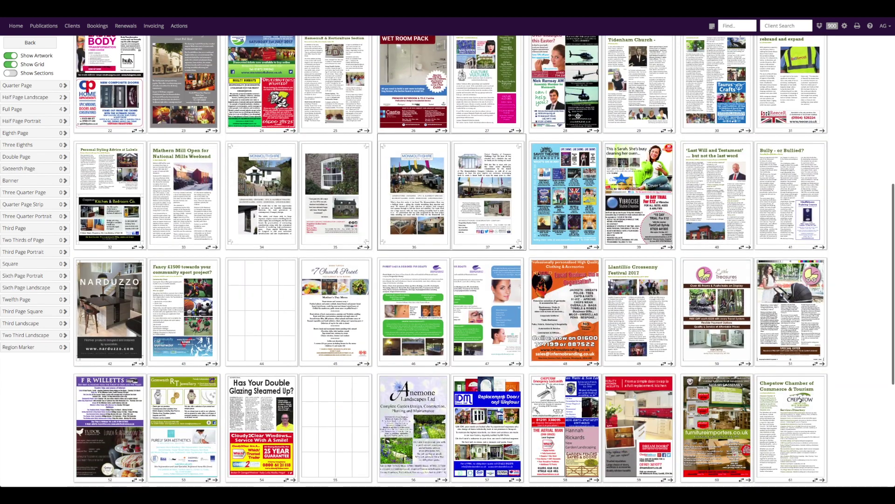
{"action": "scroll", "coordinate": [579, 116], "scroll_direction": "down", "scroll_amount": 5}
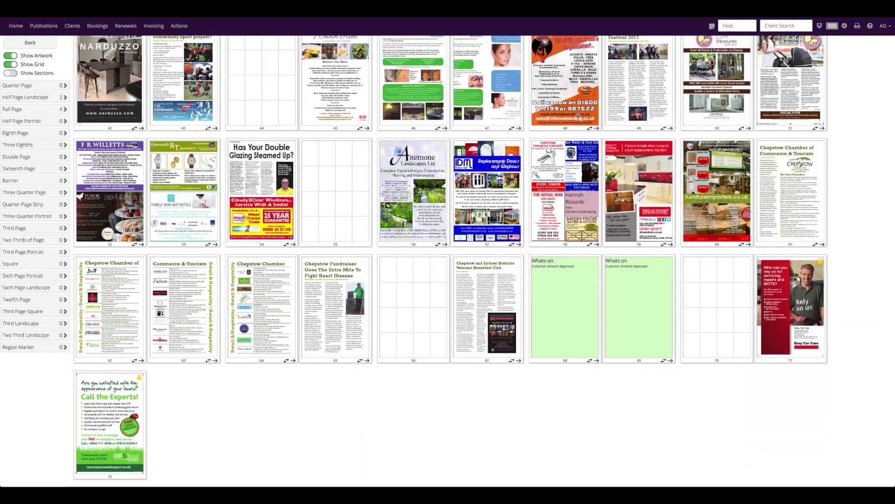
{"action": "scroll", "coordinate": [578, 116], "scroll_direction": "up", "scroll_amount": 13}
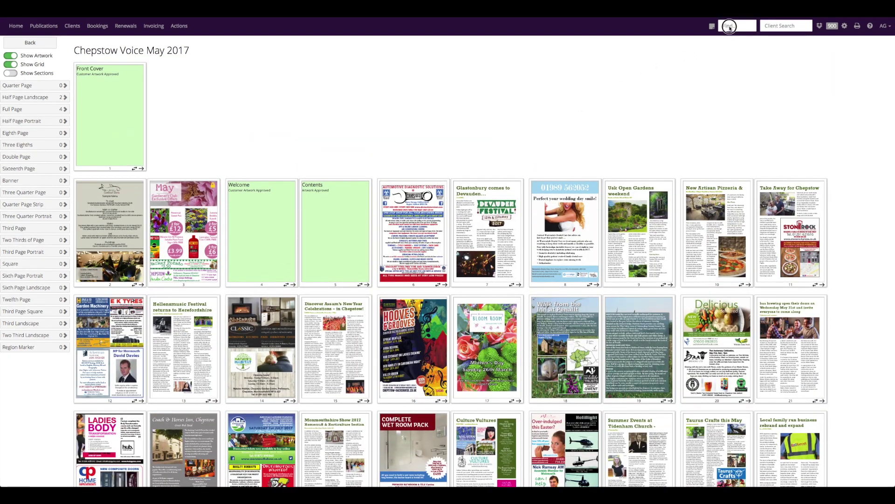
{"action": "left_click", "coordinate": [730, 28]}
{"action": "type", "text": "Savoy"}
Turn off Show Artwork and turn on Show Sections to show section-coloured client boxes.
{"action": "scroll", "coordinate": [671, 84], "scroll_direction": "down", "scroll_amount": 7}
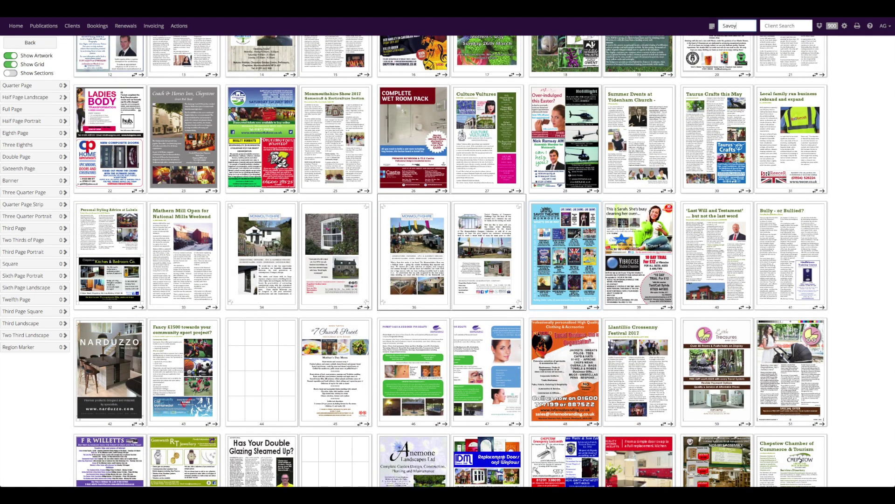
{"action": "scroll", "coordinate": [578, 234], "scroll_direction": "up", "scroll_amount": 4}
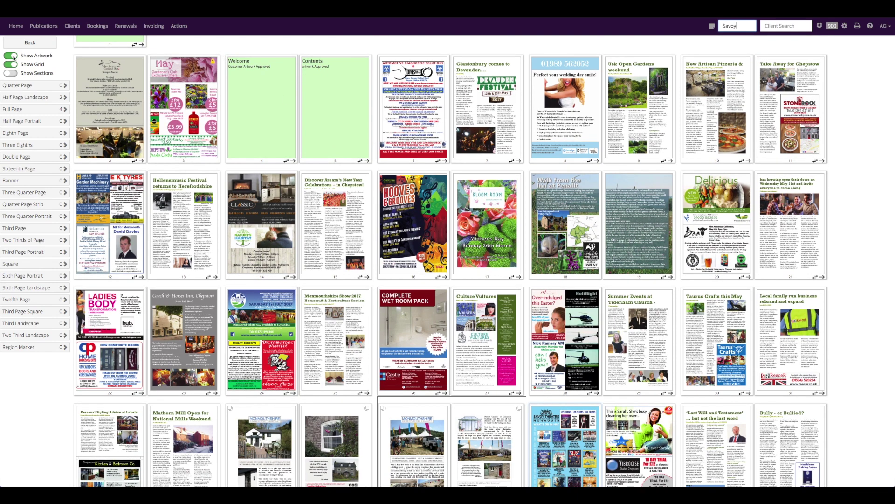
{"action": "left_click", "coordinate": [10, 56]}
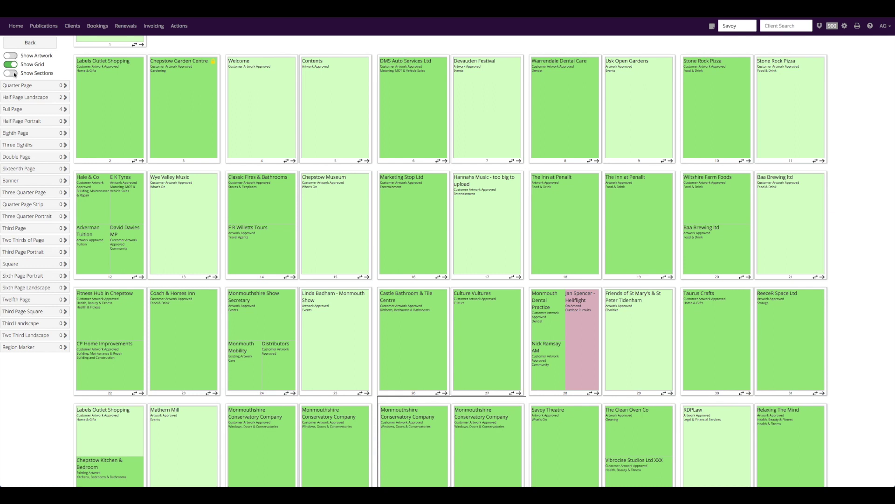
{"action": "left_click", "coordinate": [15, 75]}
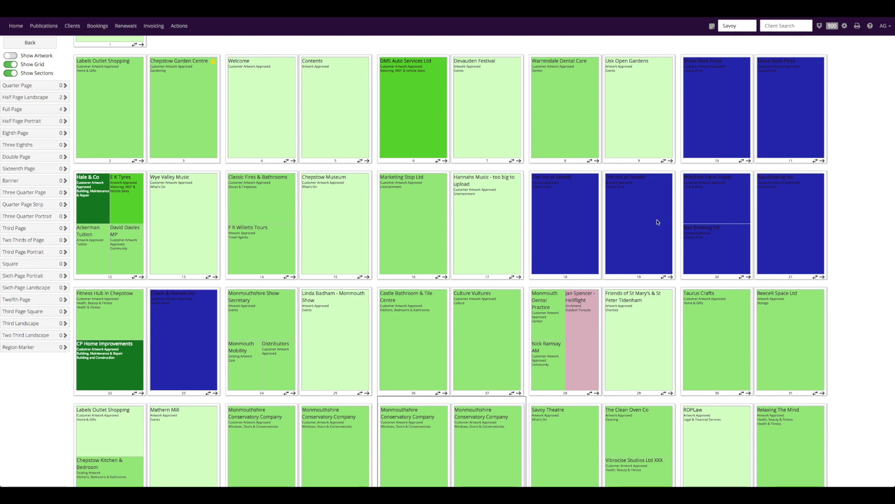
Restore artwork thumbnails and place the Wiltshire Farm Foods full-page advert on empty page 66.
{"action": "left_click", "coordinate": [11, 55]}
{"action": "scroll", "coordinate": [299, 213], "scroll_direction": "down", "scroll_amount": 7}
{"action": "scroll", "coordinate": [299, 213], "scroll_direction": "down", "scroll_amount": 2}
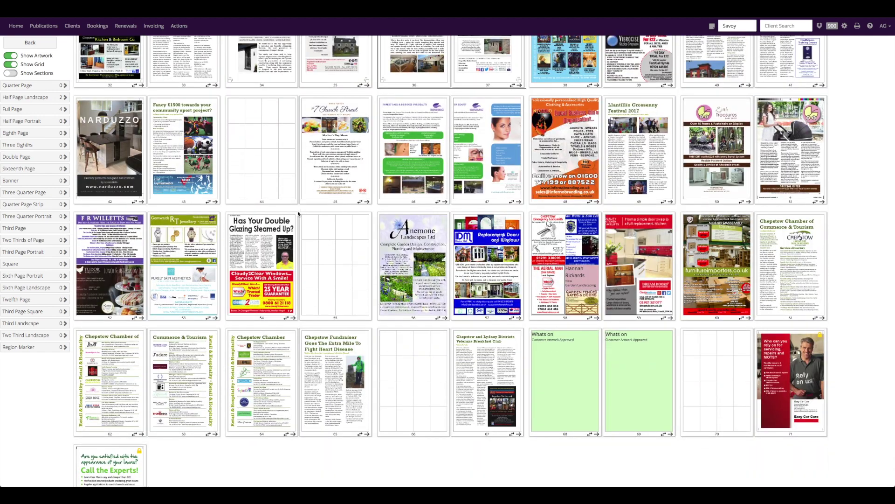
{"action": "left_click", "coordinate": [41, 110]}
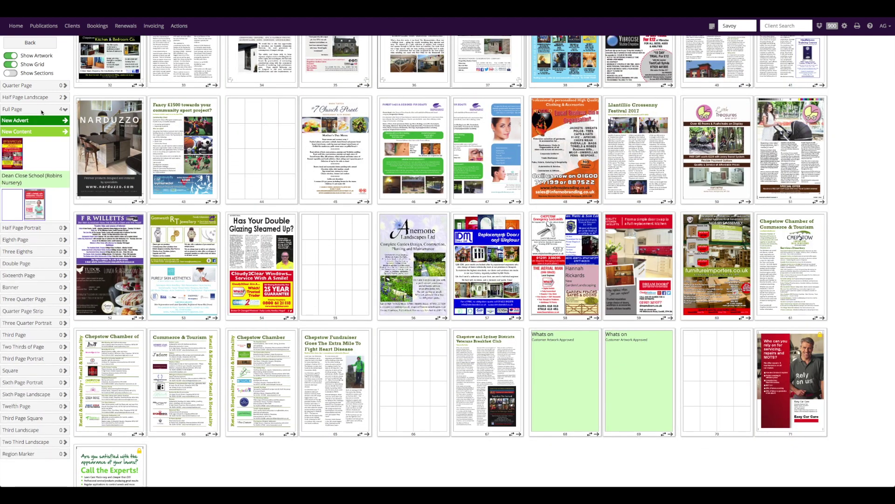
{"action": "left_click_drag", "start_coordinate": [20, 198], "coordinate": [394, 342]}
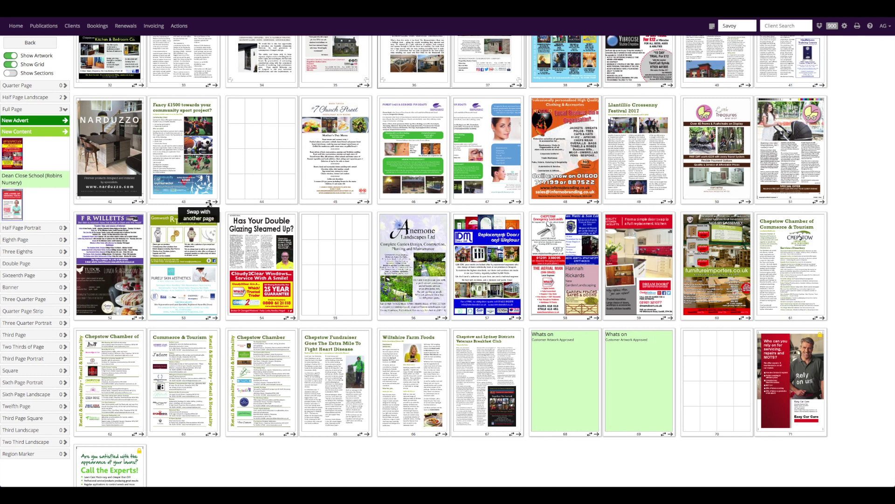
Swap pages 42 and 43, move the IDM advert from 57 to 55, and put Anemone Landscapes on 44.
{"action": "left_click", "coordinate": [209, 202]}
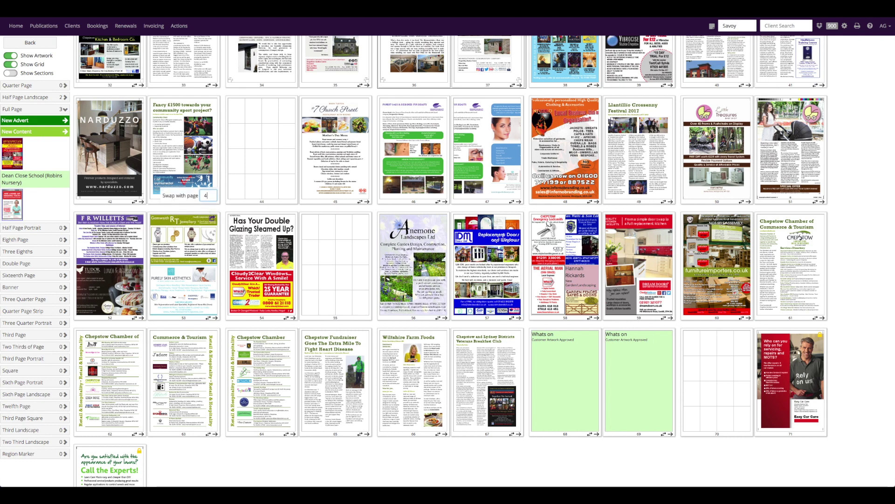
{"action": "type", "text": "42"}
{"action": "key", "text": "Return"}
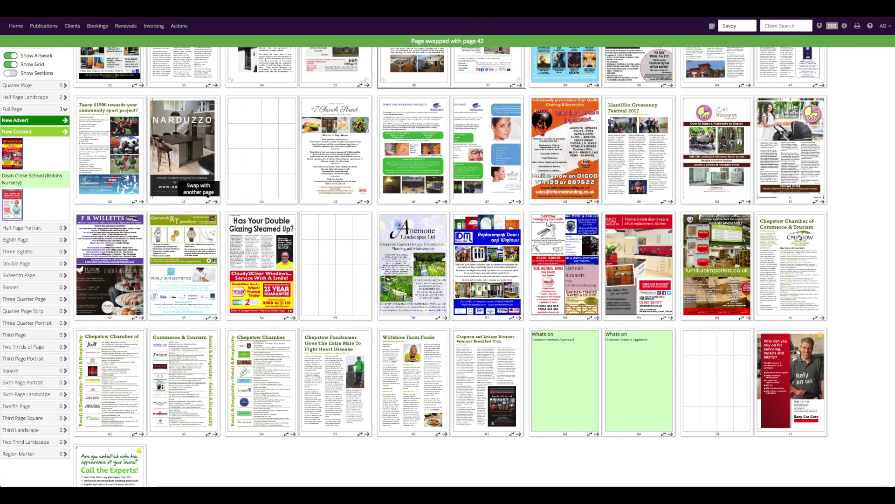
{"action": "left_click", "coordinate": [519, 318]}
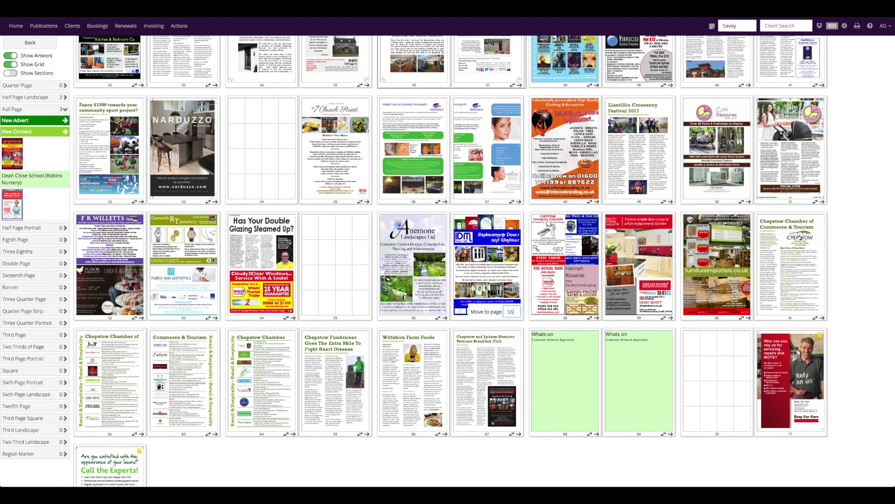
{"action": "key", "text": "Return"}
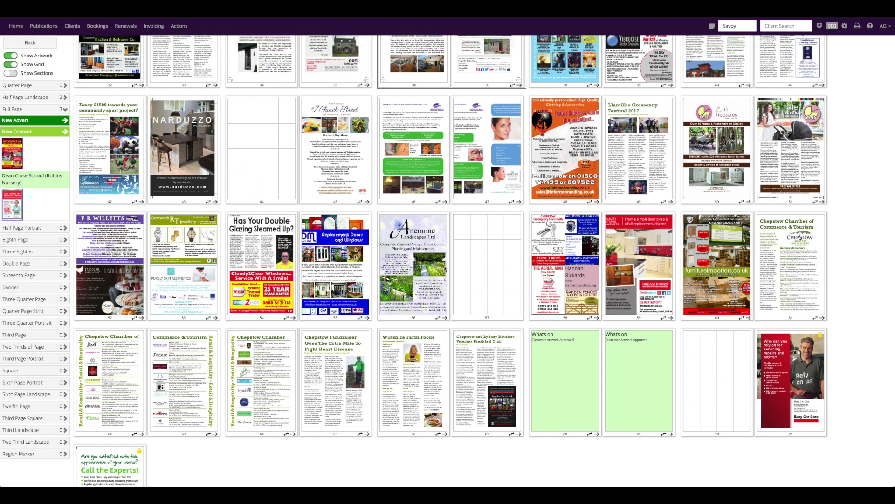
{"action": "left_click_drag", "start_coordinate": [446, 269], "coordinate": [295, 181]}
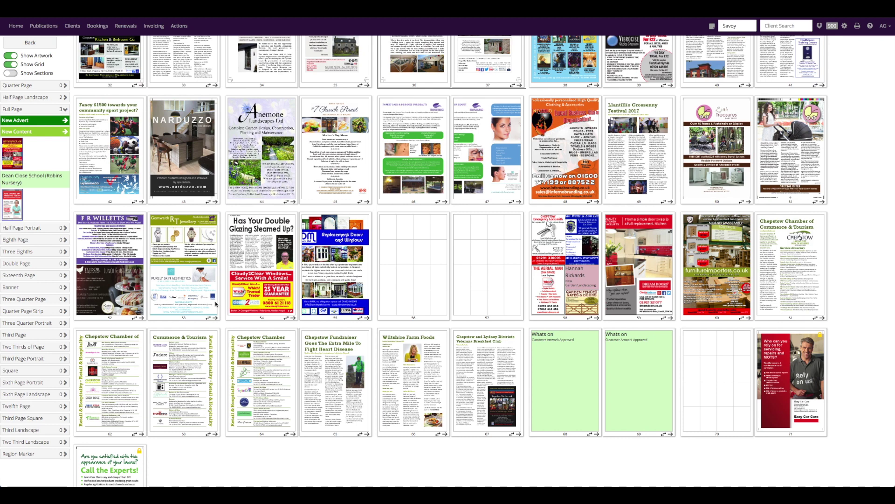
Swap pages 52 and 53, then swap them back, leaving F R Willetts on page 52.
{"action": "left_click", "coordinate": [208, 318]}
{"action": "key", "text": "Return"}
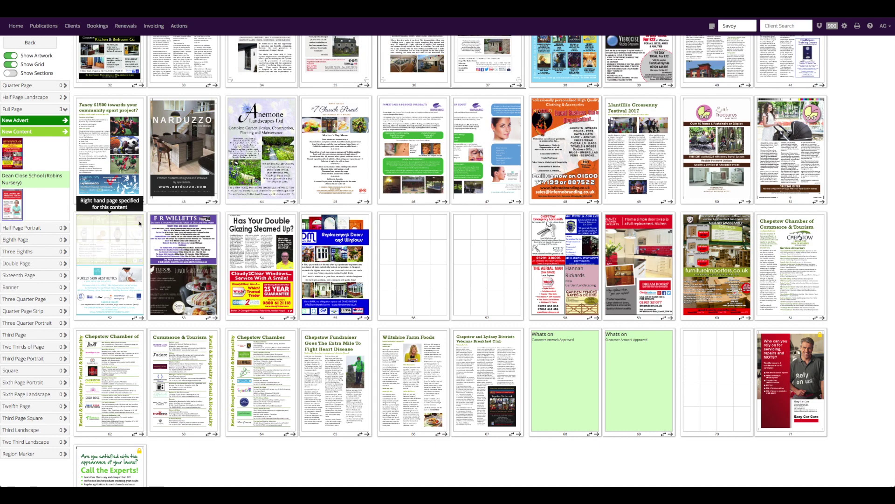
{"action": "left_click", "coordinate": [134, 318]}
{"action": "type", "text": "53"}
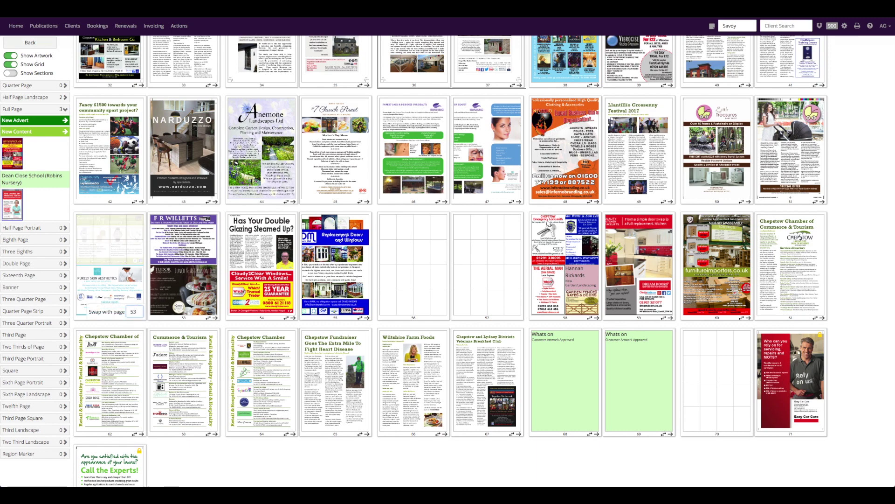
{"action": "key", "text": "Return"}
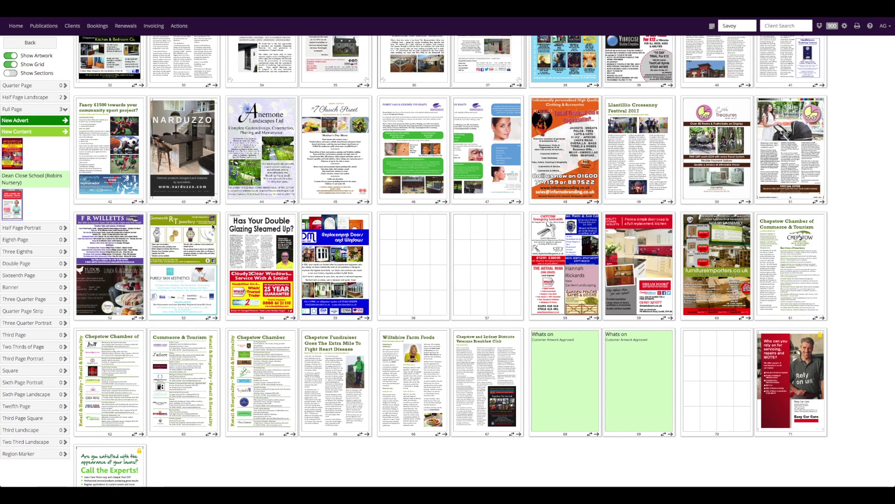
Add a 'Directory' content item on page 70, status Customer Artwork Approved, with an assignee, and save.
{"action": "scroll", "coordinate": [213, 226], "scroll_direction": "down", "scroll_amount": 2}
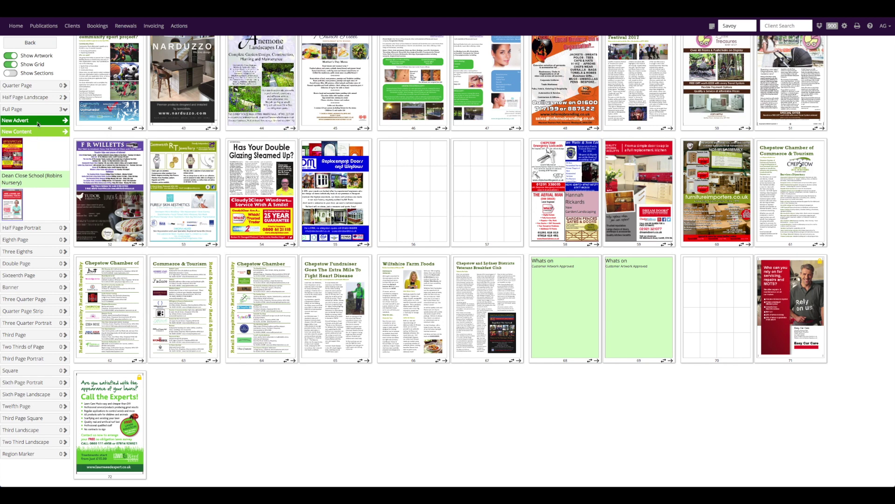
{"action": "left_click_drag", "start_coordinate": [40, 131], "coordinate": [688, 262]}
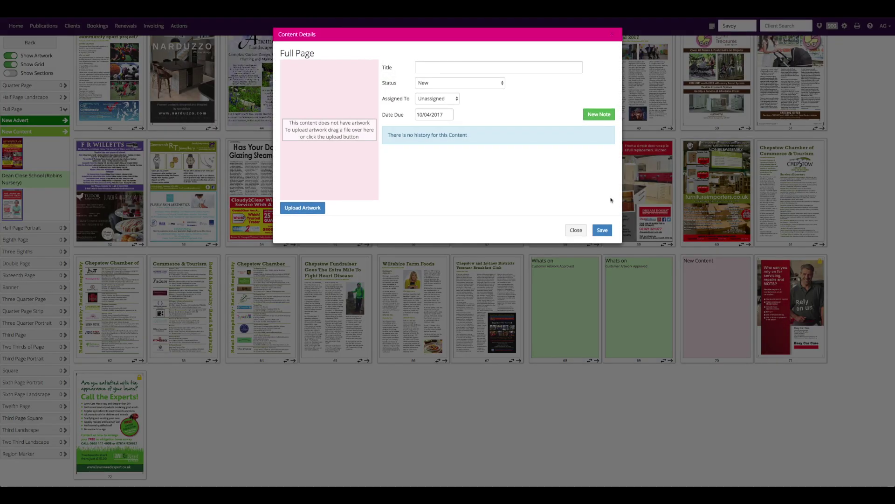
{"action": "left_click", "coordinate": [486, 71]}
{"action": "type", "text": "Directory"}
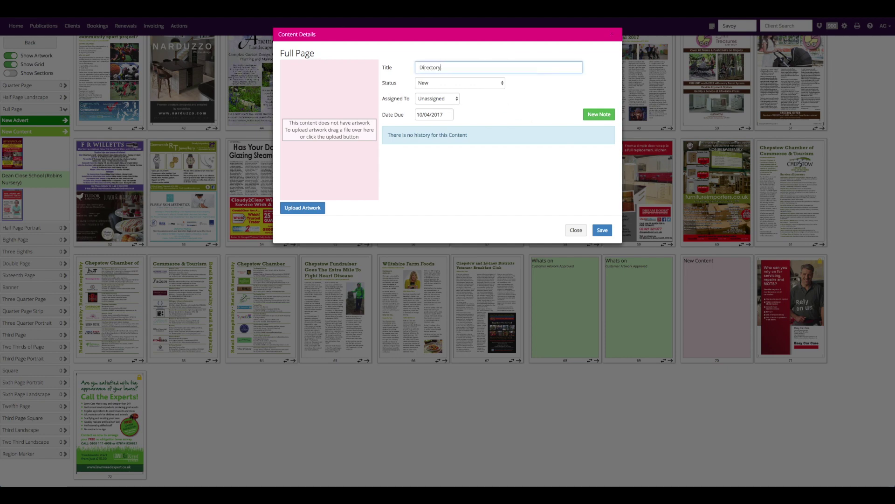
{"action": "left_click", "coordinate": [471, 85]}
{"action": "left_click", "coordinate": [473, 68]}
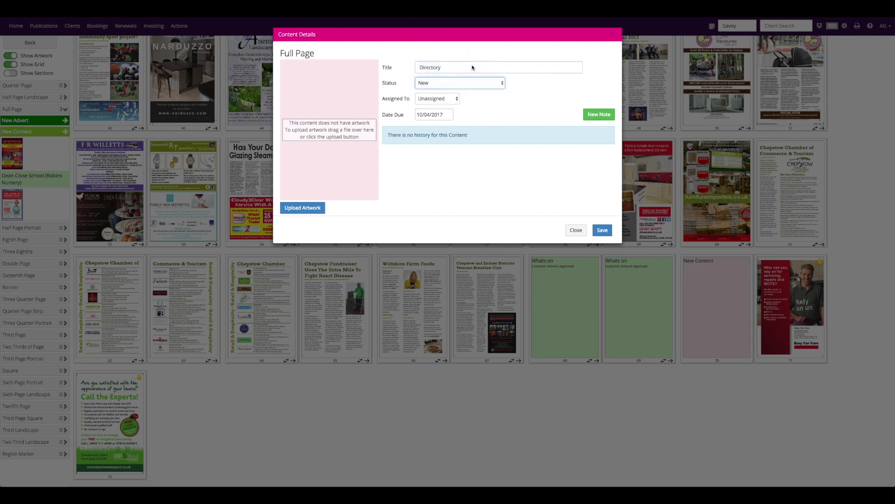
{"action": "left_click", "coordinate": [447, 99]}
{"action": "left_click", "coordinate": [437, 193]}
{"action": "left_click", "coordinate": [602, 230]}
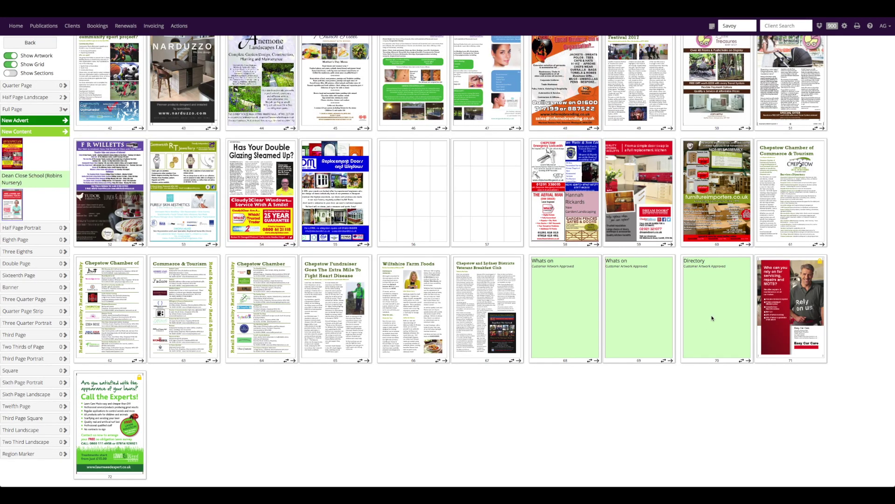
{"action": "scroll", "coordinate": [607, 299], "scroll_direction": "up", "scroll_amount": 10}
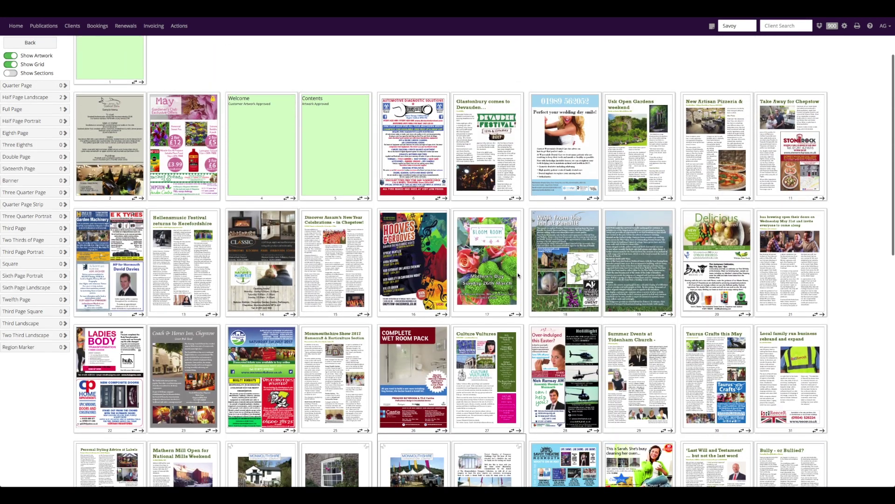
{"action": "scroll", "coordinate": [518, 275], "scroll_direction": "up", "scroll_amount": 2}
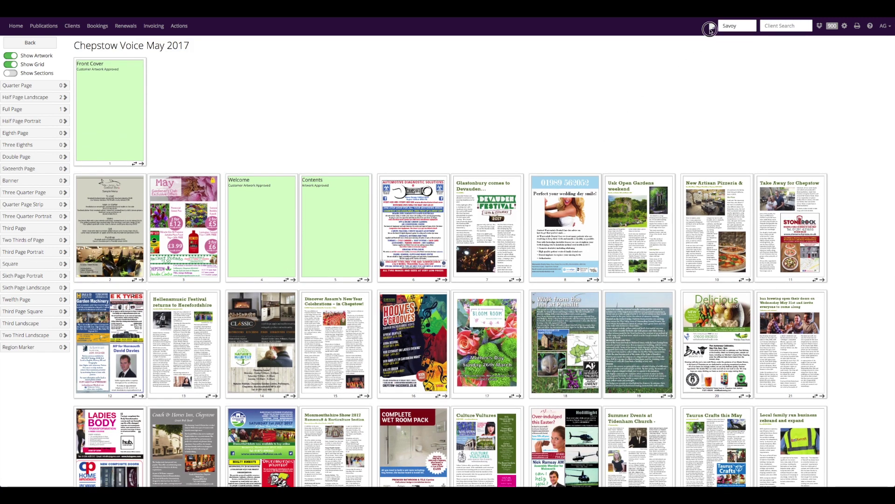
{"action": "left_click", "coordinate": [711, 27]}
{"action": "left_click", "coordinate": [331, 88]}
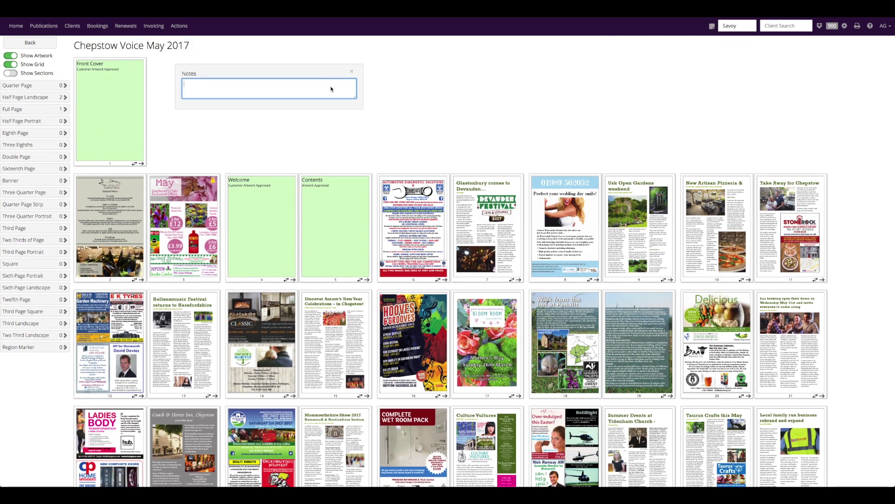
{"action": "type", "text": "Check artwork for the Bloom Room."}
{"action": "left_click_drag", "start_coordinate": [297, 72], "coordinate": [789, 297]}
{"action": "scroll", "coordinate": [637, 328], "scroll_direction": "down", "scroll_amount": 4}
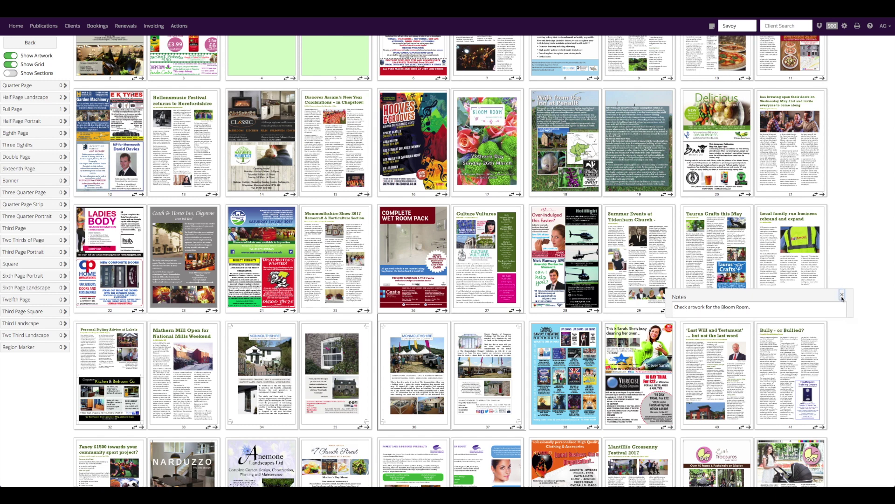
{"action": "left_click", "coordinate": [842, 295]}
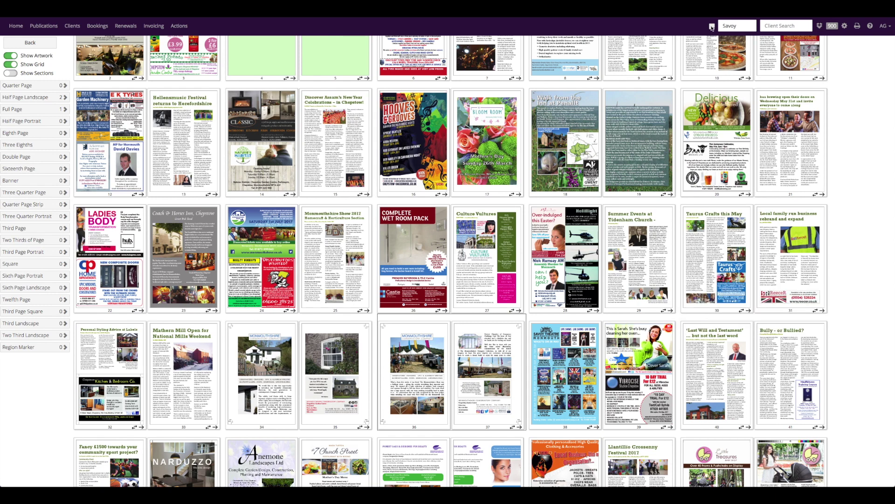
{"action": "left_click", "coordinate": [712, 25]}
{"action": "left_click", "coordinate": [761, 308]}
{"action": "left_click_drag", "start_coordinate": [760, 308], "coordinate": [672, 309]}
{"action": "key", "text": "BackSpace"}
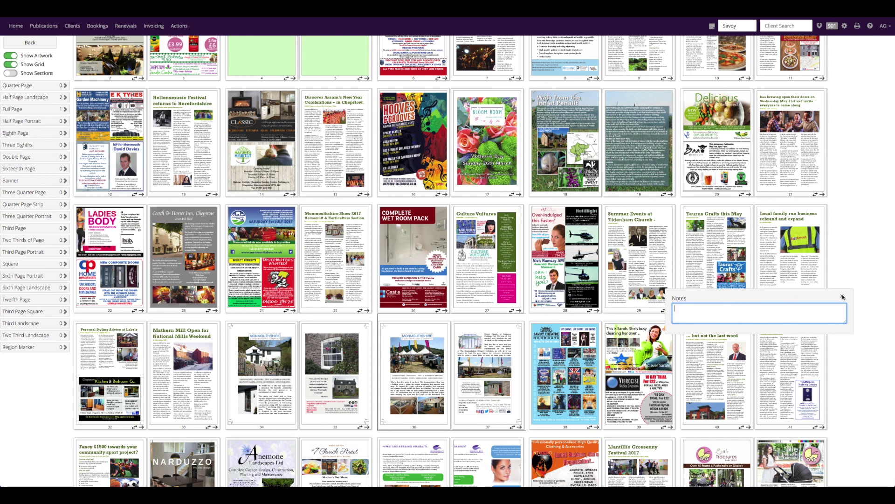
{"action": "left_click", "coordinate": [842, 296]}
{"action": "scroll", "coordinate": [685, 350], "scroll_direction": "down", "scroll_amount": 10}
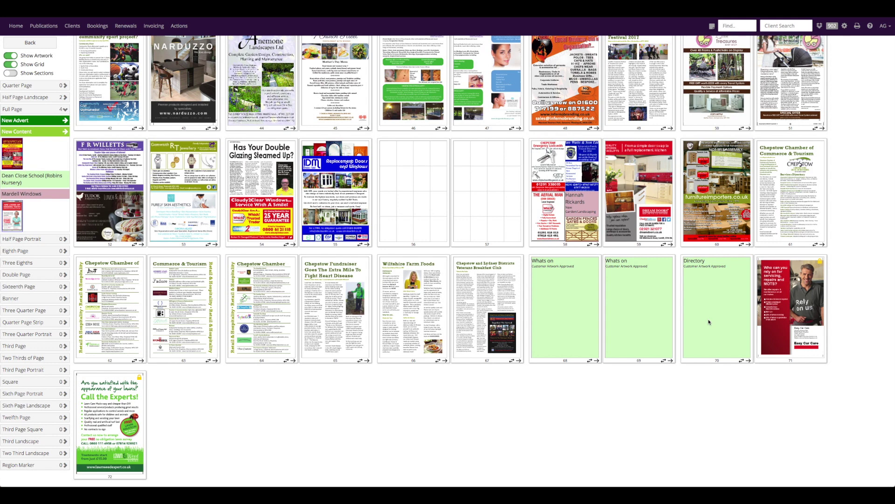
Place Mardell Windows on page 57 and upload the finished Aqua Heat advert file as its artwork.
{"action": "left_click_drag", "start_coordinate": [65, 198], "coordinate": [458, 150]}
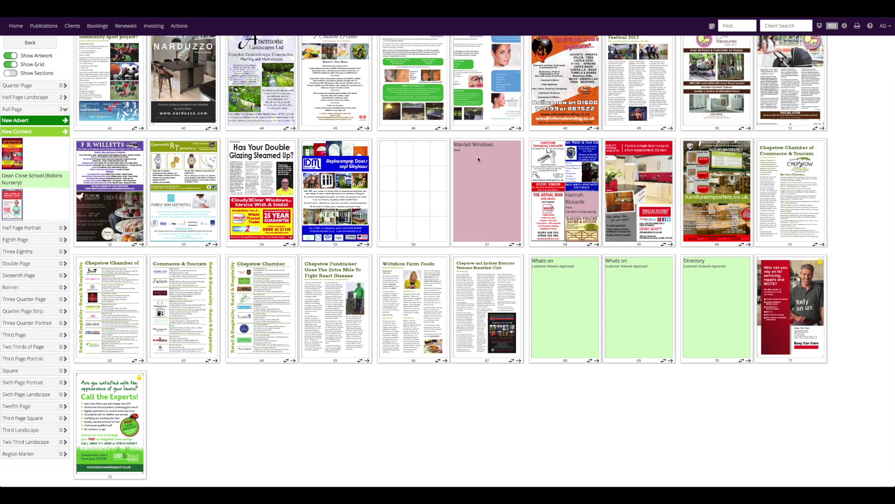
{"action": "left_click", "coordinate": [478, 159]}
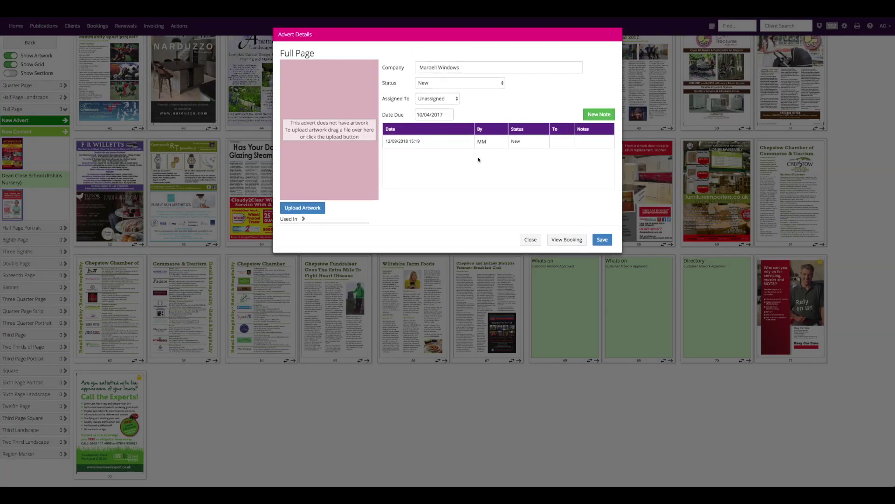
{"action": "left_click", "coordinate": [302, 207]}
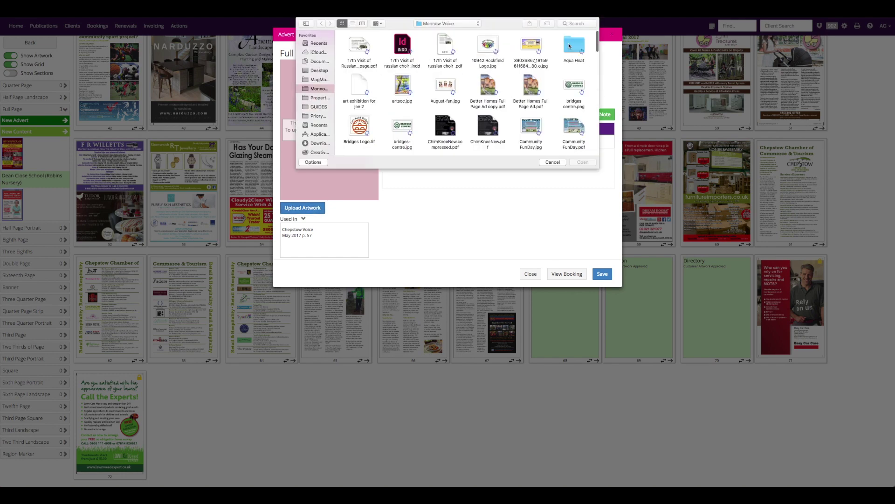
{"action": "double_click", "coordinate": [573, 44]}
{"action": "left_click", "coordinate": [353, 42]}
{"action": "double_click", "coordinate": [353, 42]}
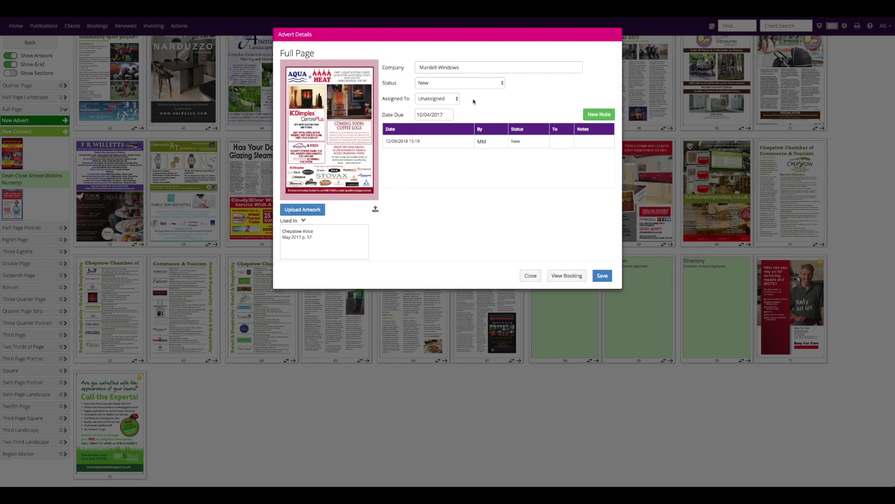
Mark the advert Customer Artwork Approved and save, then place Critchcraft on page 56.
{"action": "left_click", "coordinate": [489, 83]}
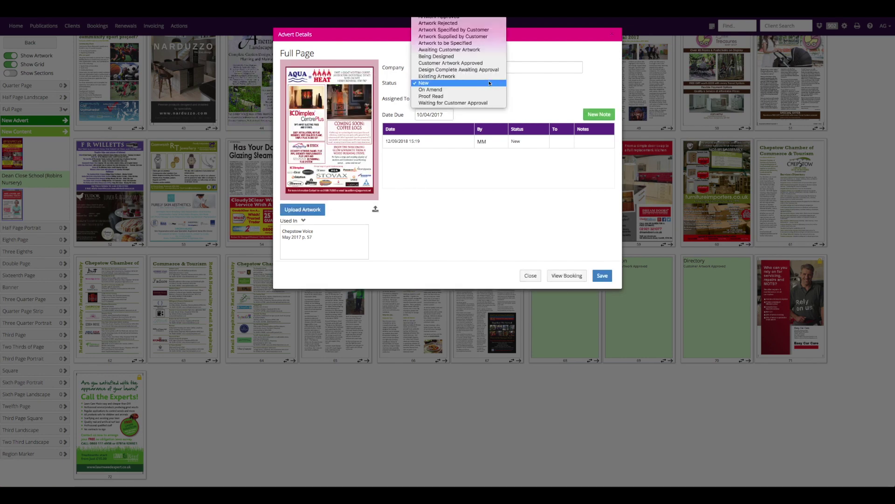
{"action": "left_click", "coordinate": [495, 63]}
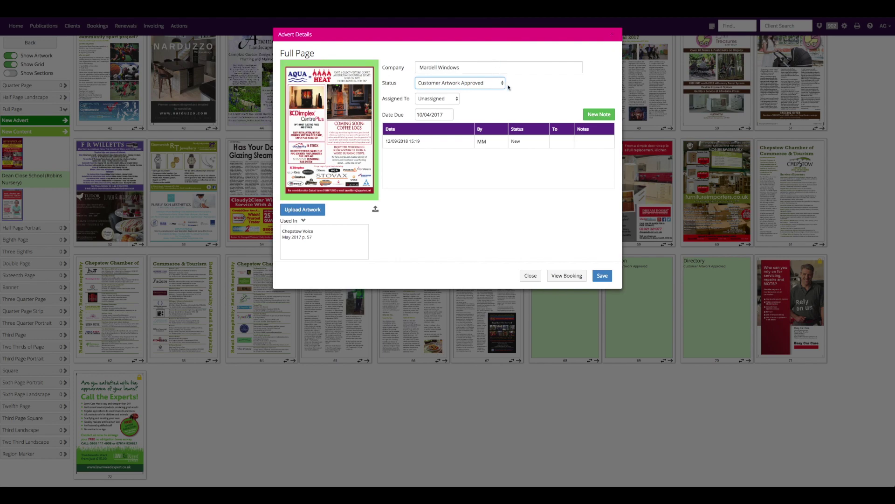
{"action": "left_click", "coordinate": [602, 276]}
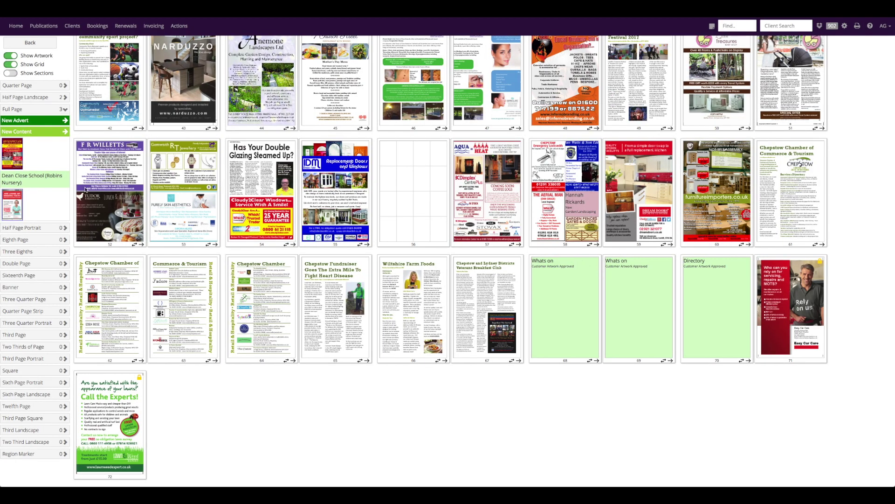
{"action": "left_click_drag", "start_coordinate": [86, 188], "coordinate": [387, 152]}
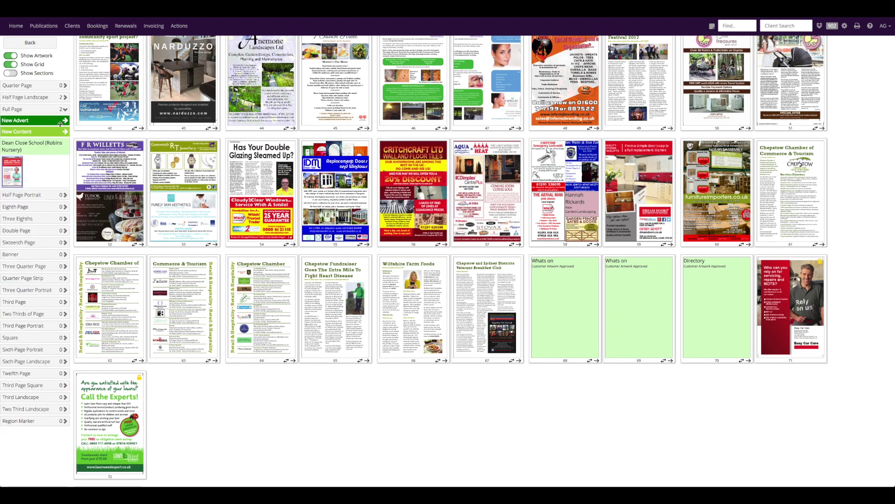